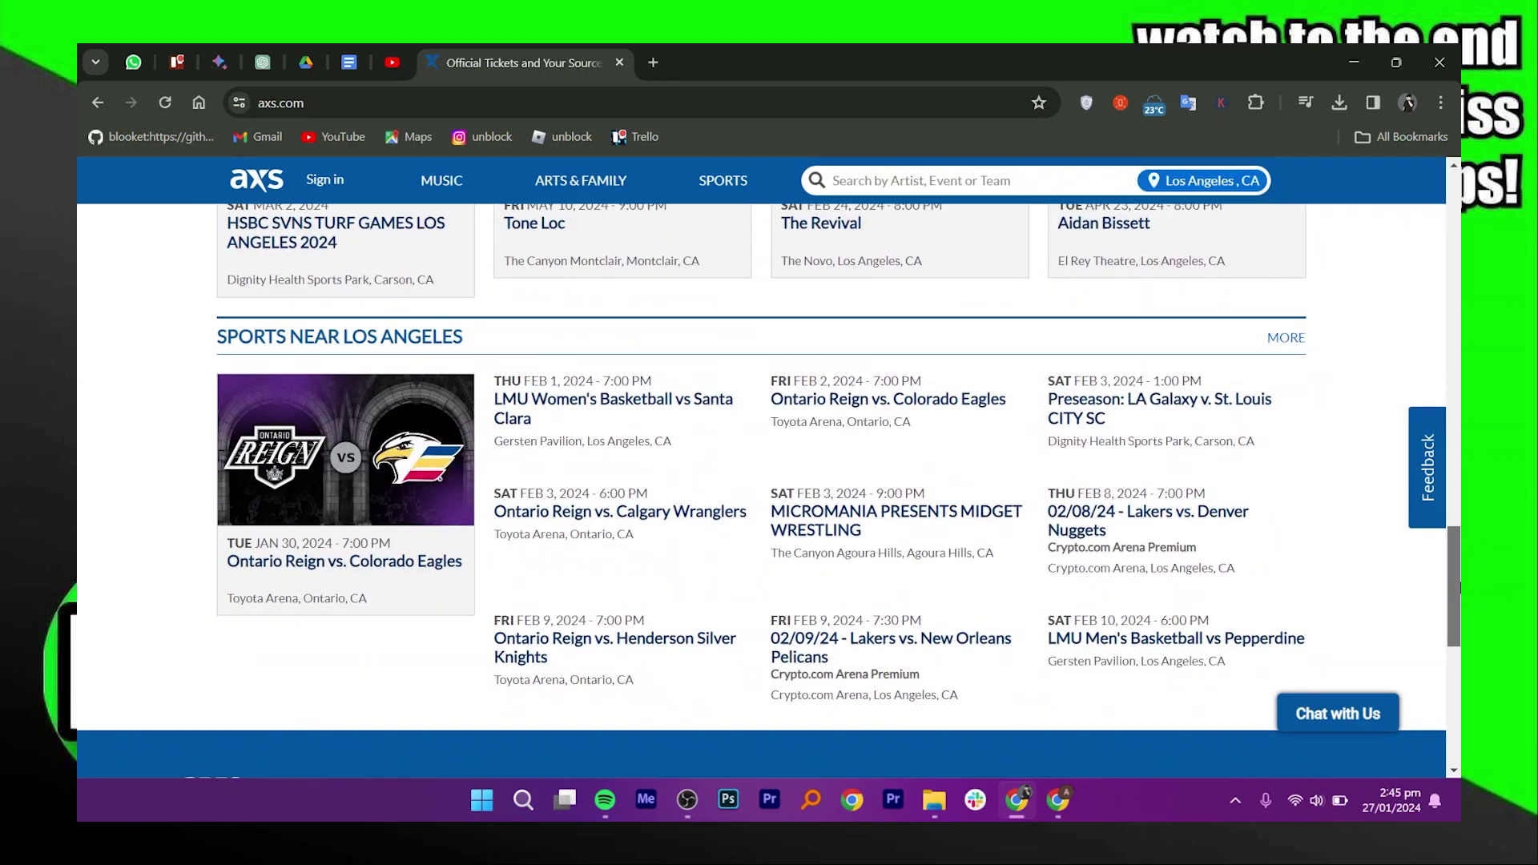
pyautogui.scroll(-5, 770, 481)
pyautogui.scroll(15, 770, 481)
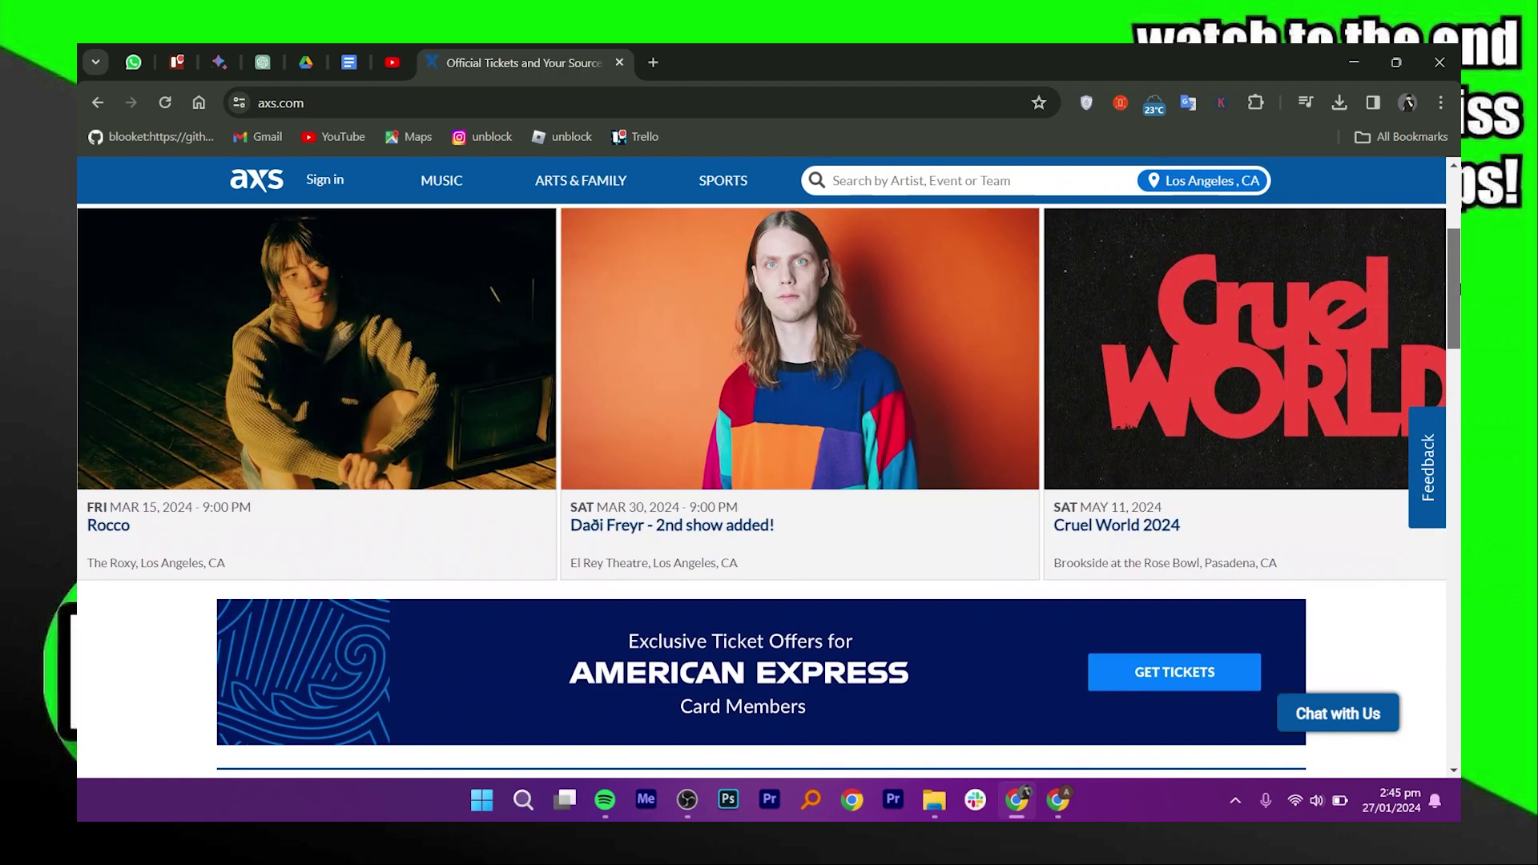
pyautogui.scroll(5, 769, 481)
# Open the AXS Sign in dialog from the homepage header
pyautogui.click(325, 216)
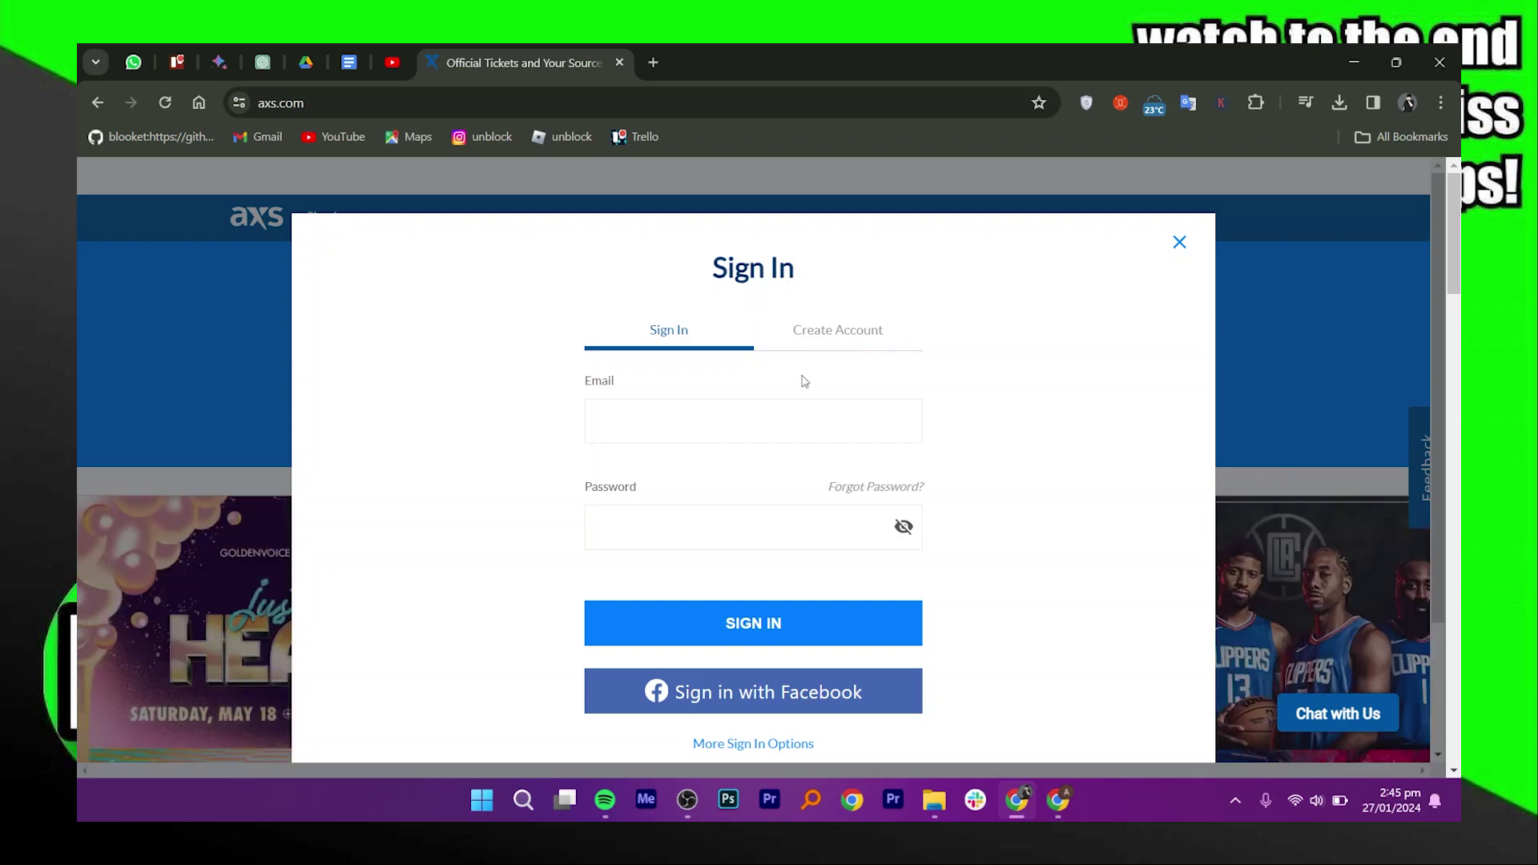
pyautogui.click(835, 341)
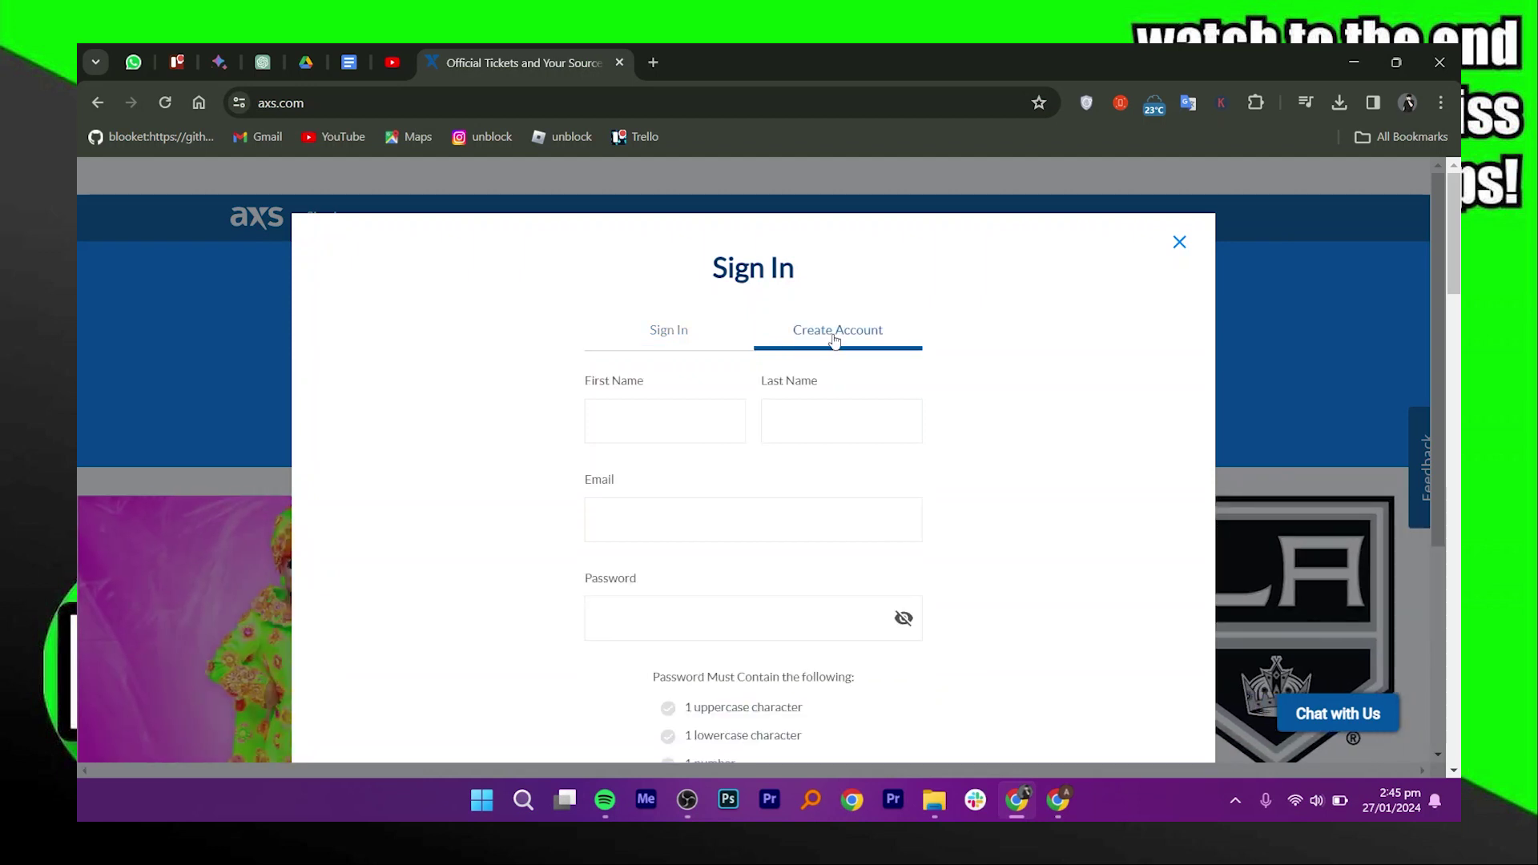